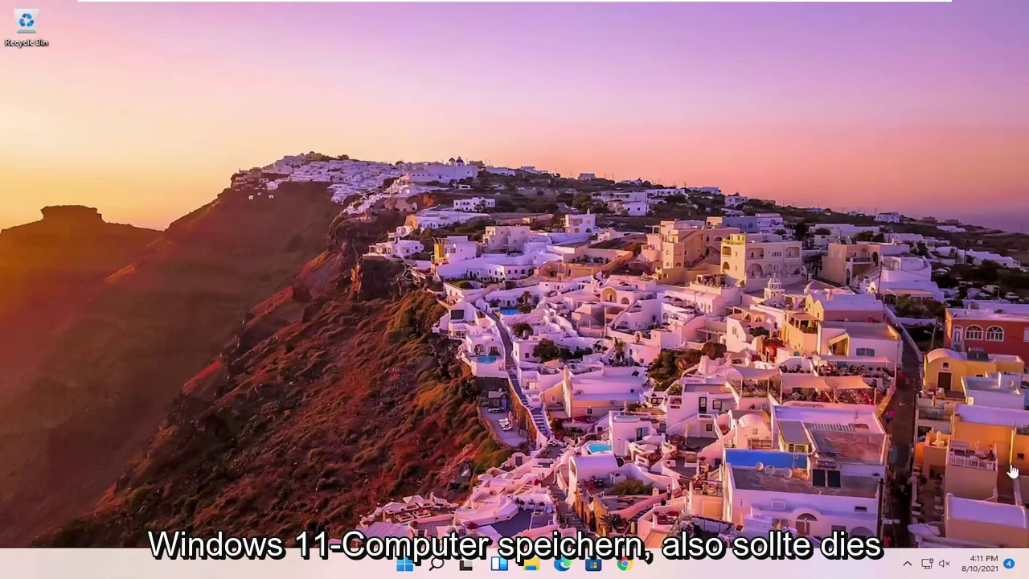
# Step: Open the Voice Recorder app and allow it to access the microphone
pyautogui.click(437, 565)
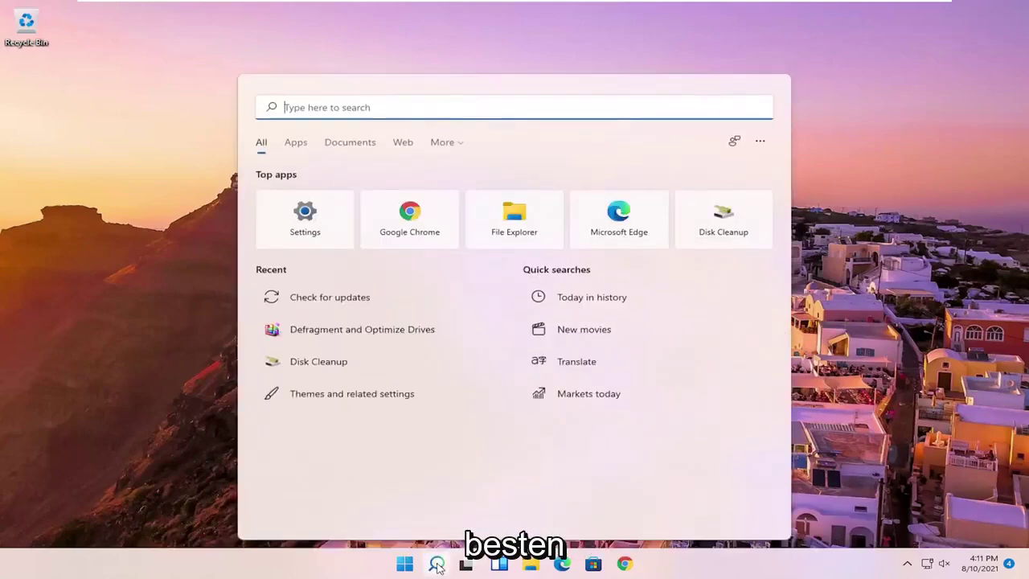
pyautogui.write('voice recorder')
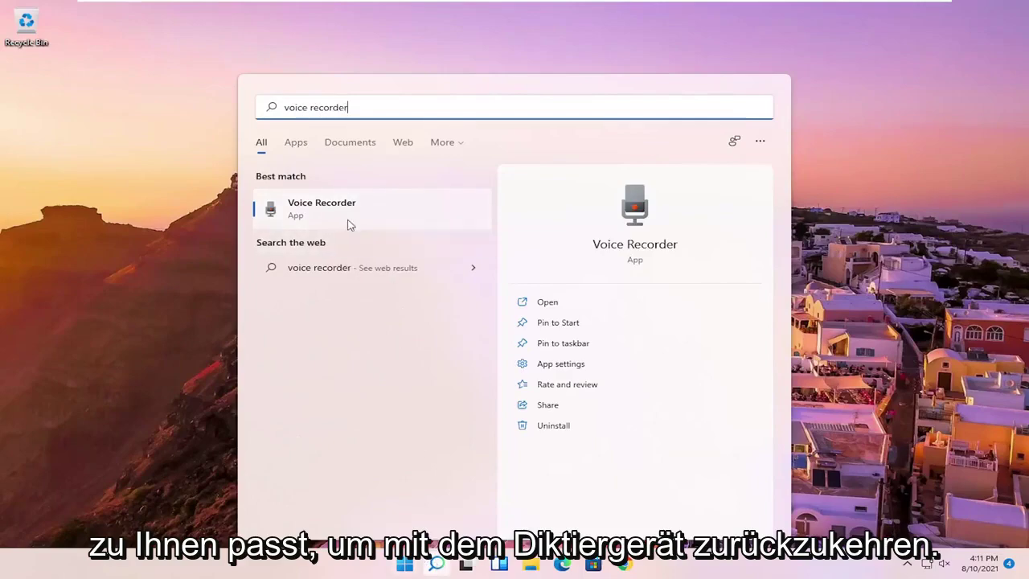
pyautogui.click(345, 215)
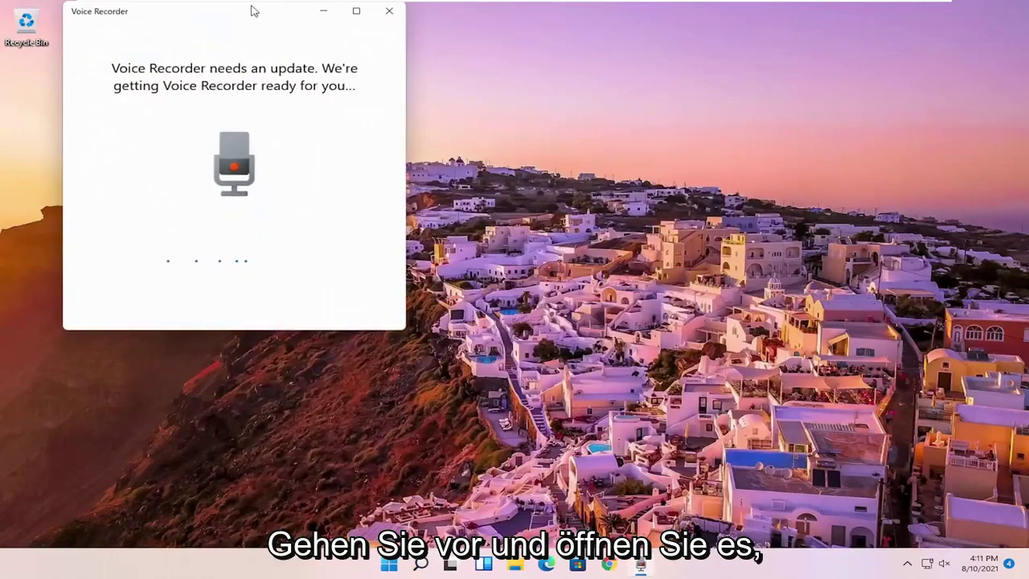
pyautogui.moveTo(251, 11); pyautogui.dragTo(496, 76)
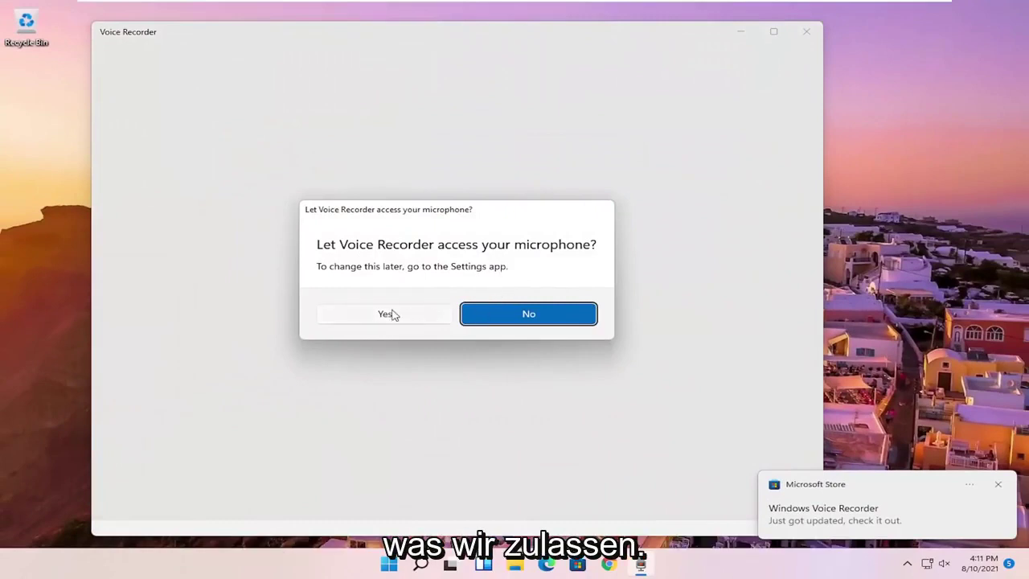
pyautogui.click(378, 319)
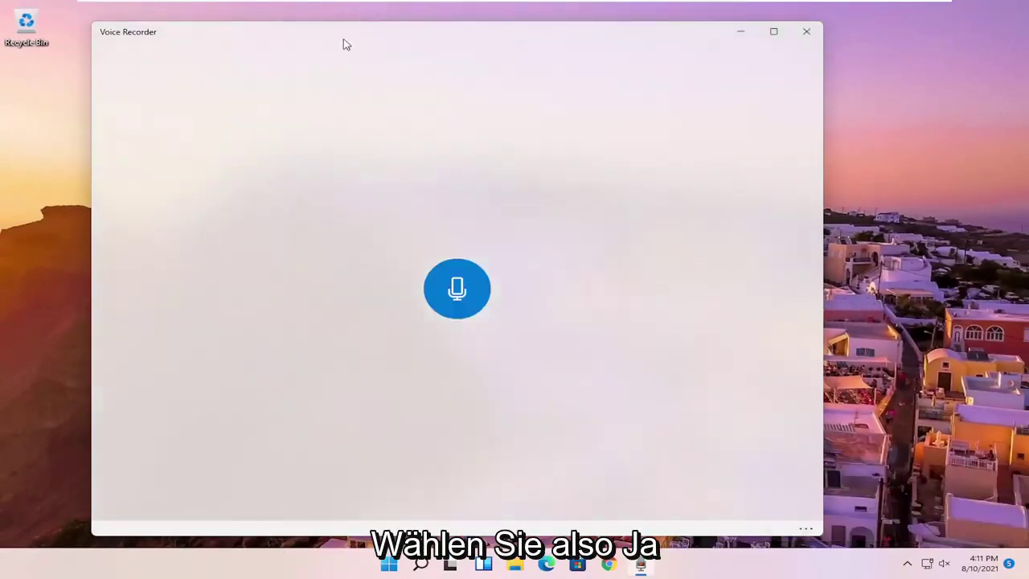
pyautogui.moveTo(393, 46); pyautogui.dragTo(438, 41)
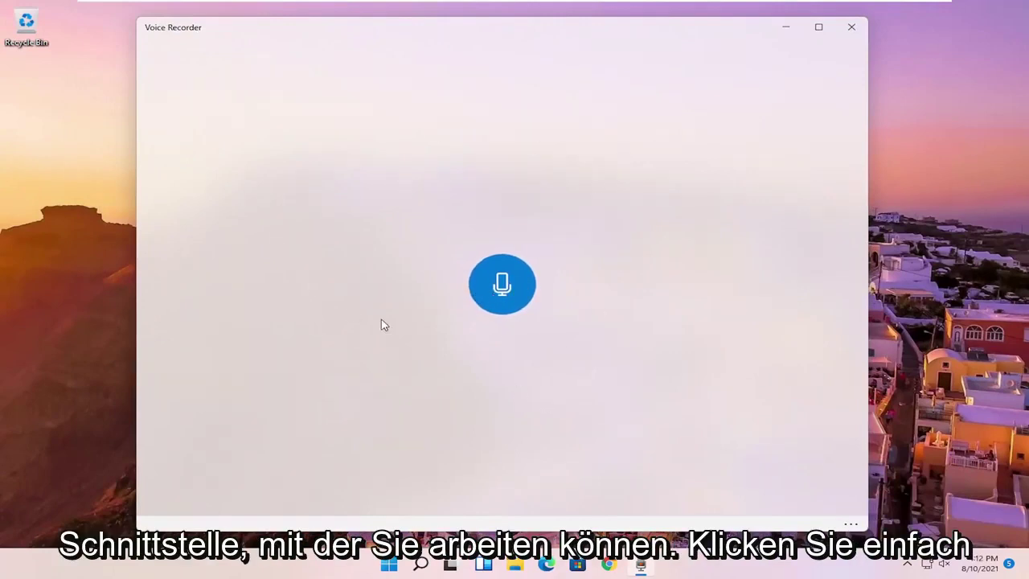
# Step: Record a 13-second voice clip, pausing at 8 seconds and adding markers at 00:08, 00:10 and 00:11
pyautogui.click(497, 287)
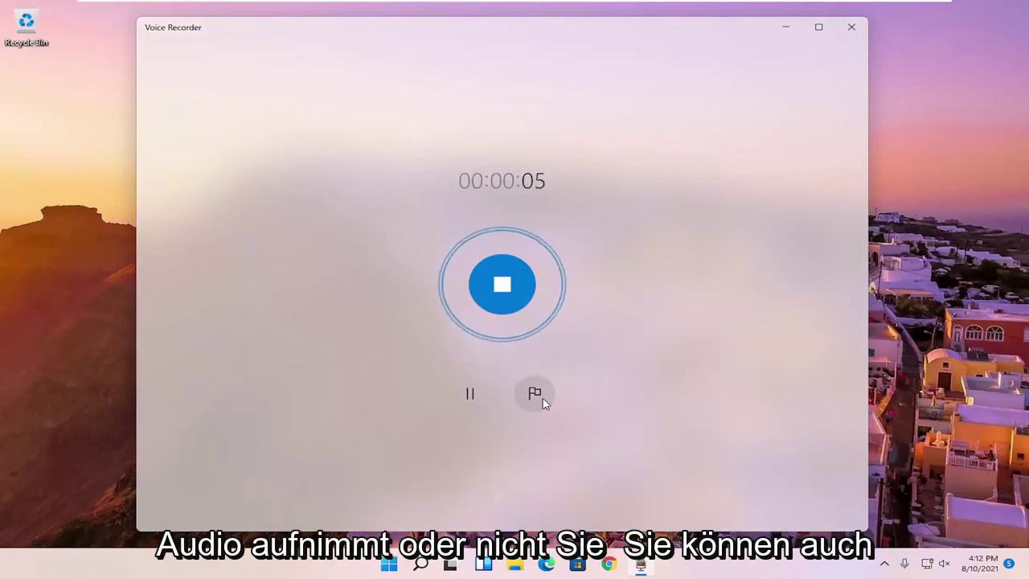
pyautogui.click(471, 398)
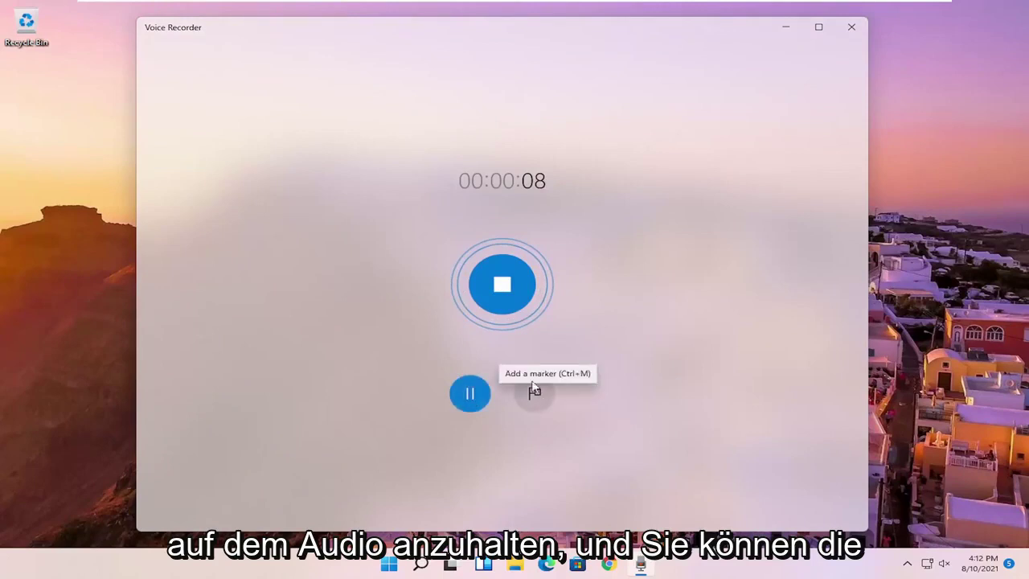
pyautogui.click(531, 396)
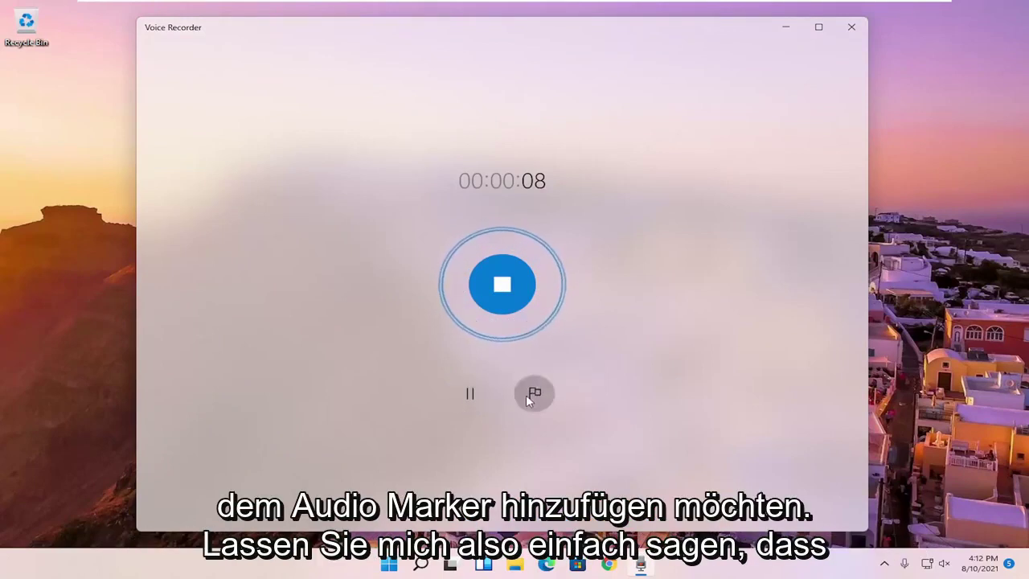
pyautogui.click(535, 397)
pyautogui.click(534, 397)
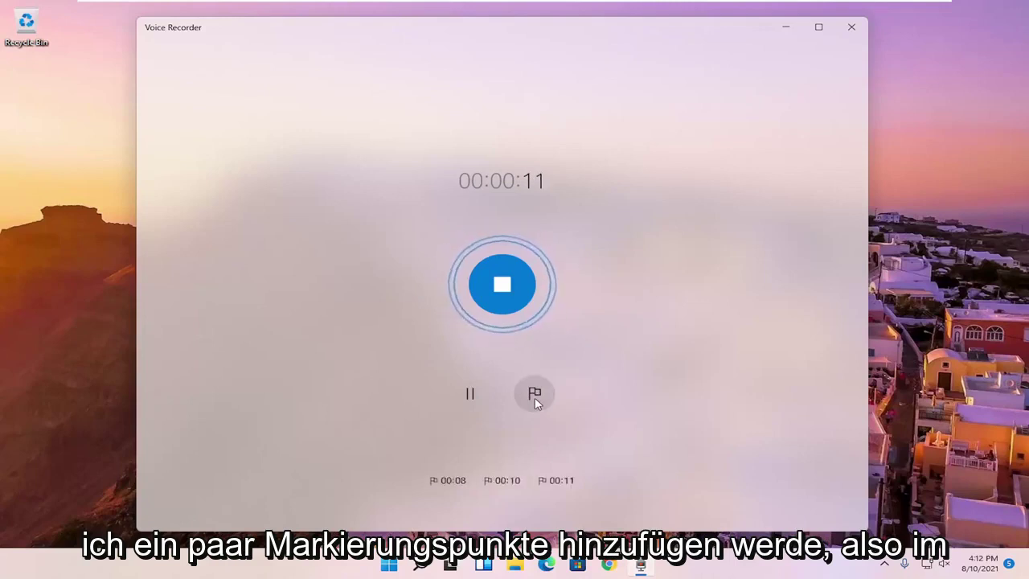
pyautogui.click(471, 396)
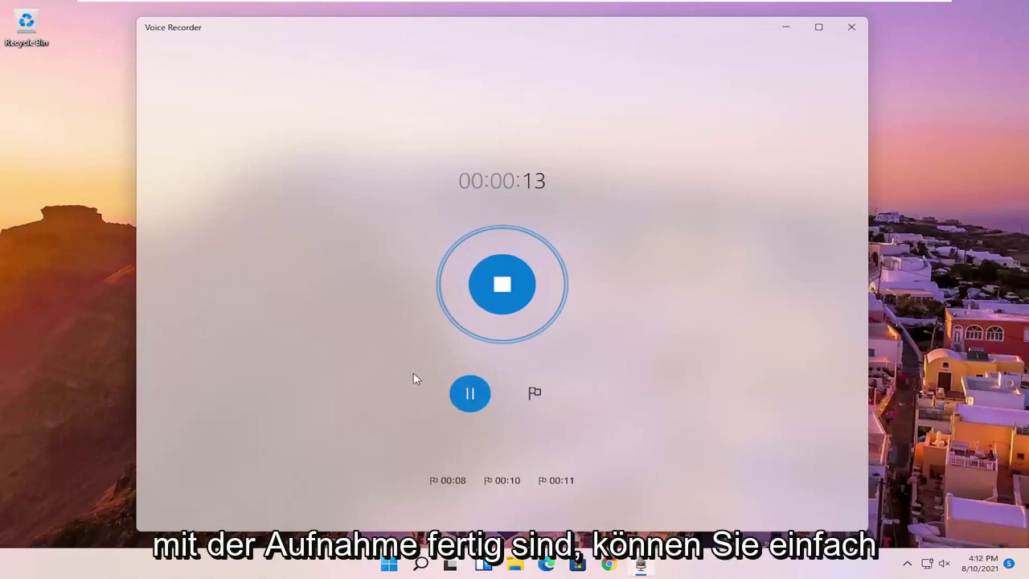
pyautogui.click(497, 287)
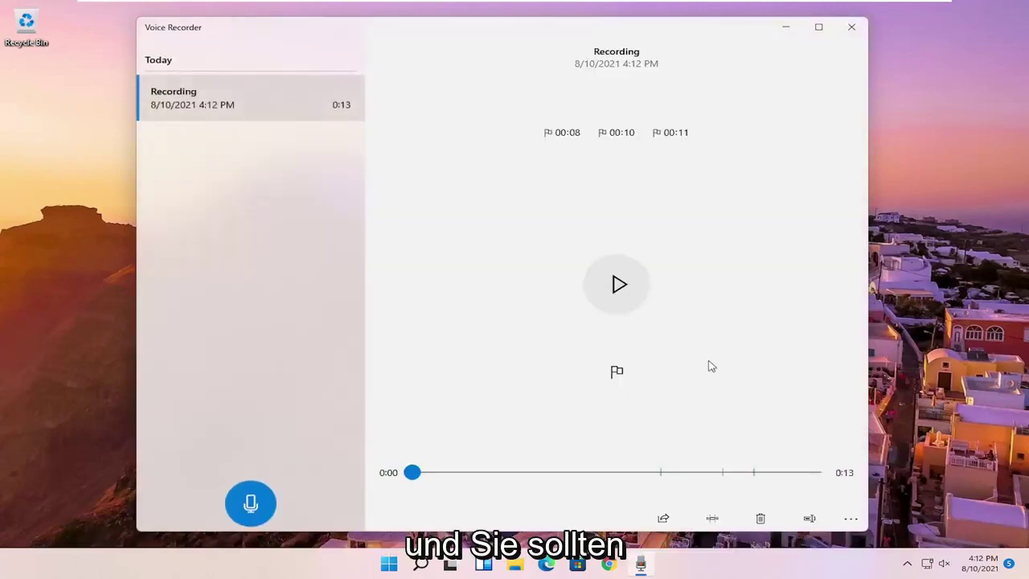
# Step: Play the new recording briefly and jump to its 00:11, 00:10 and 00:08 markers
pyautogui.click(620, 288)
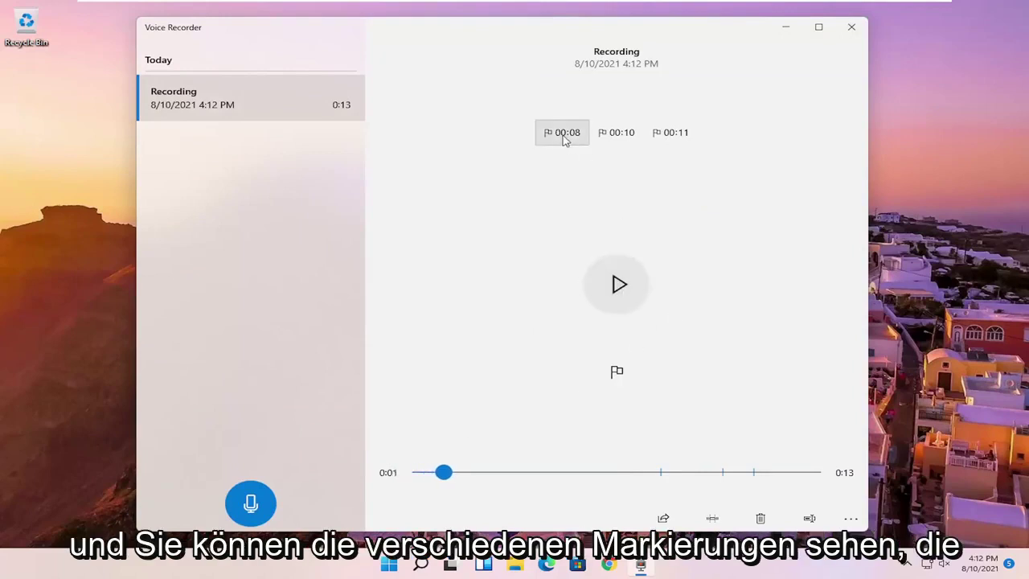
pyautogui.click(672, 133)
pyautogui.click(620, 134)
pyautogui.click(556, 135)
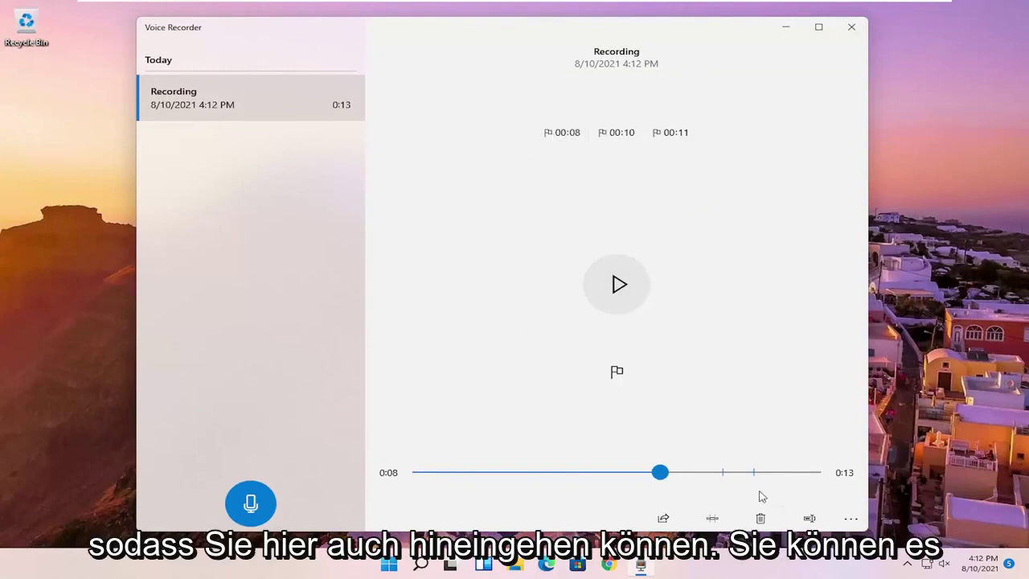
# Step: Examine the recording's sharing options, including the nearby sharing choices, and close them
pyautogui.click(662, 520)
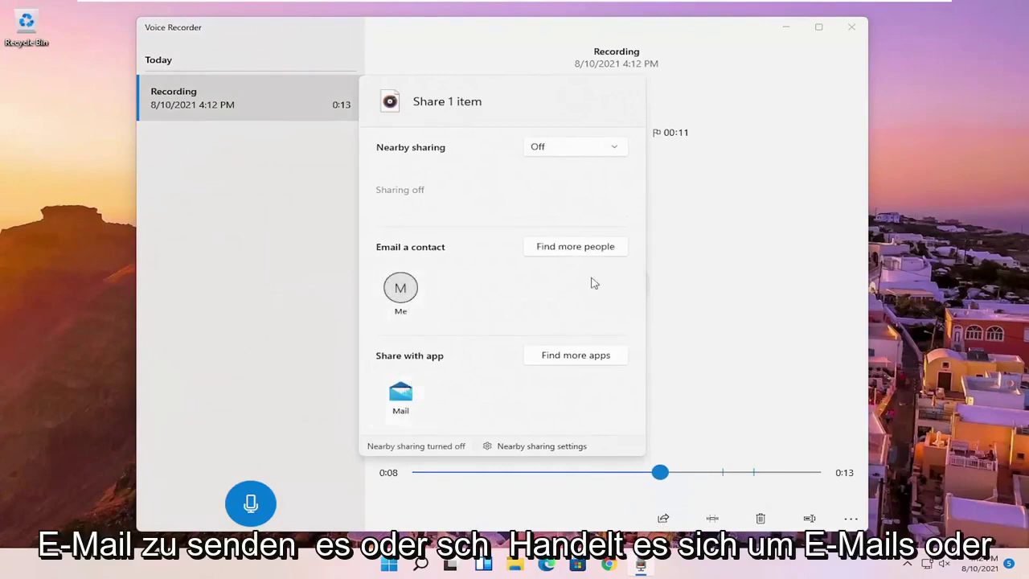
pyautogui.click(567, 147)
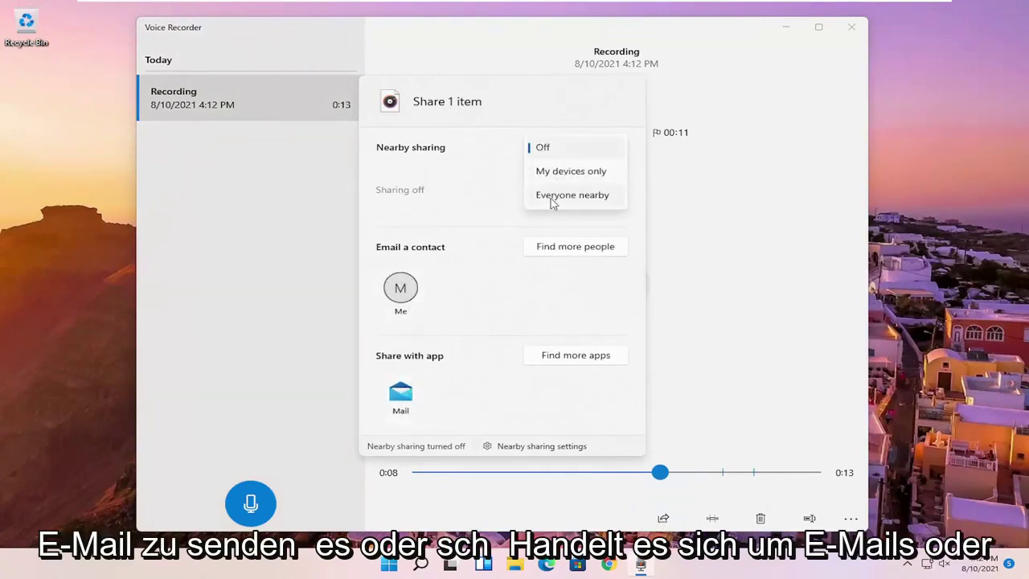
pyautogui.click(734, 321)
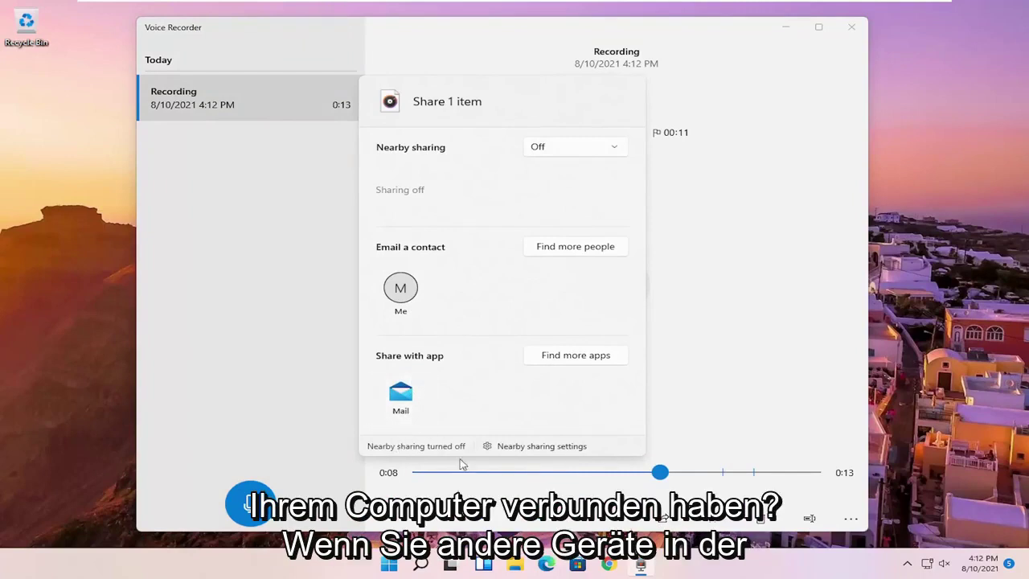
pyautogui.click(250, 367)
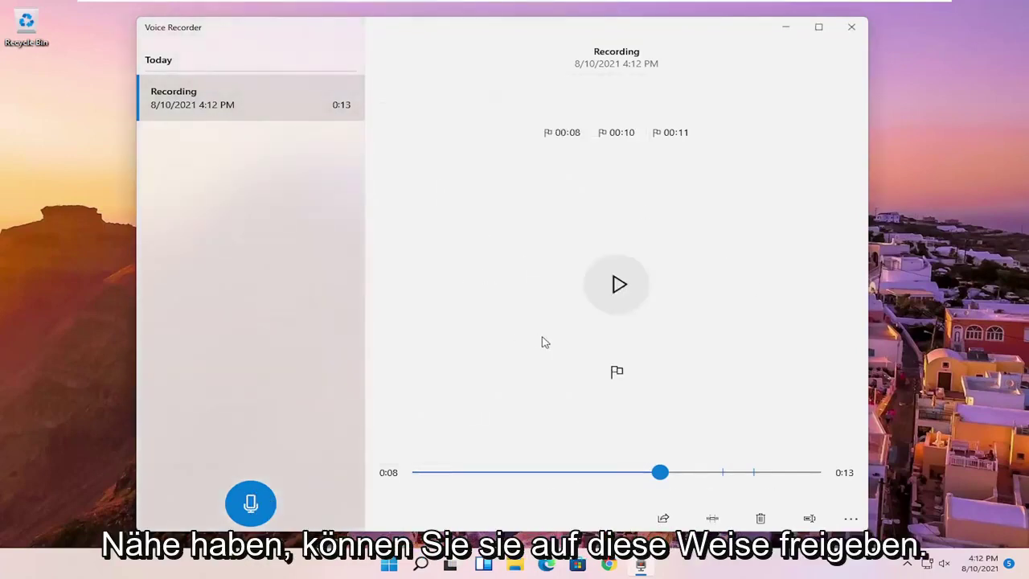
# Step: Try to trim the start of the recording
pyautogui.click(714, 519)
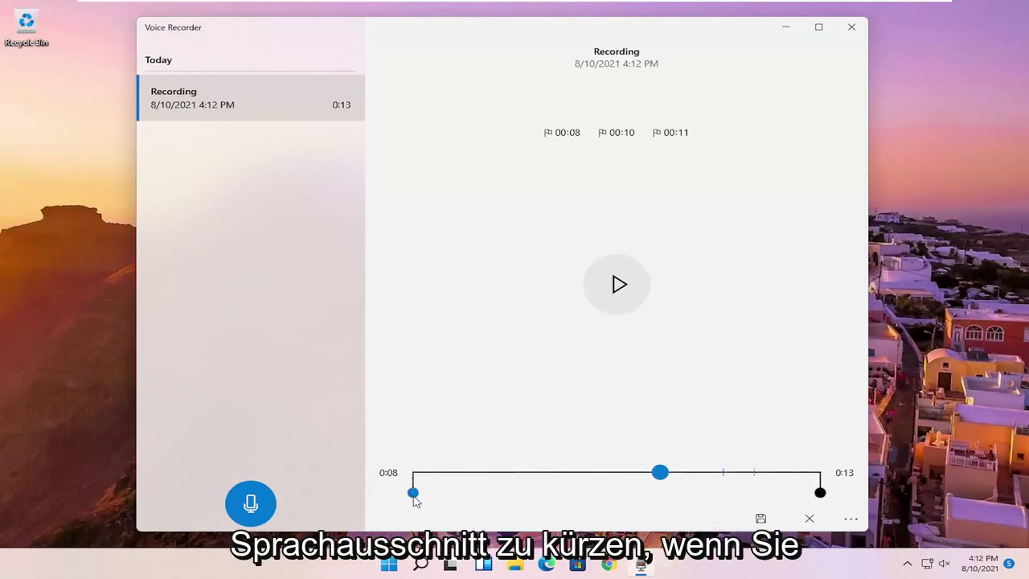
pyautogui.moveTo(415, 501)
pyautogui.mouseDown()
pyautogui.moveTo(447, 497)
pyautogui.moveTo(413, 497)
pyautogui.mouseUp()
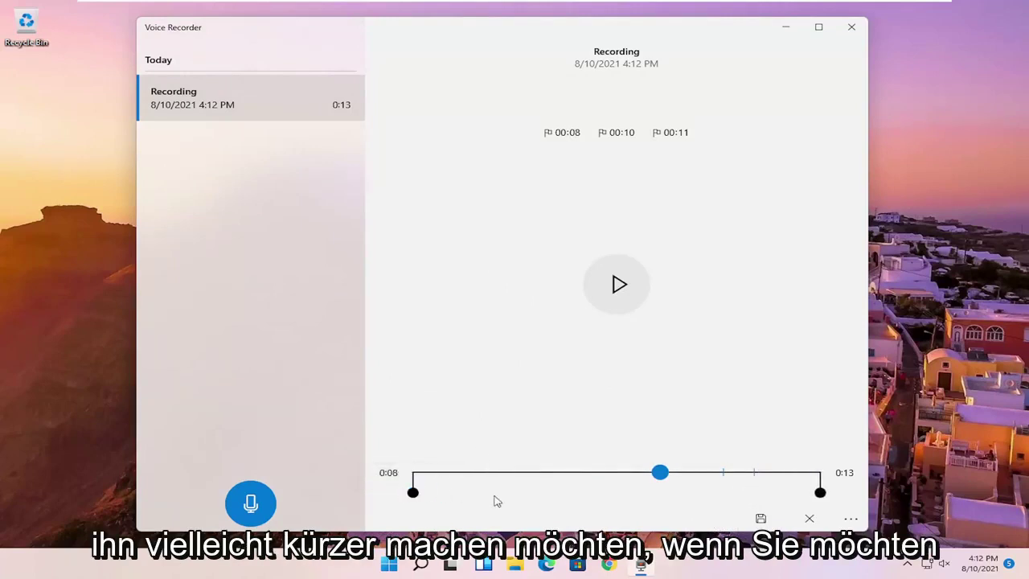
pyautogui.click(762, 520)
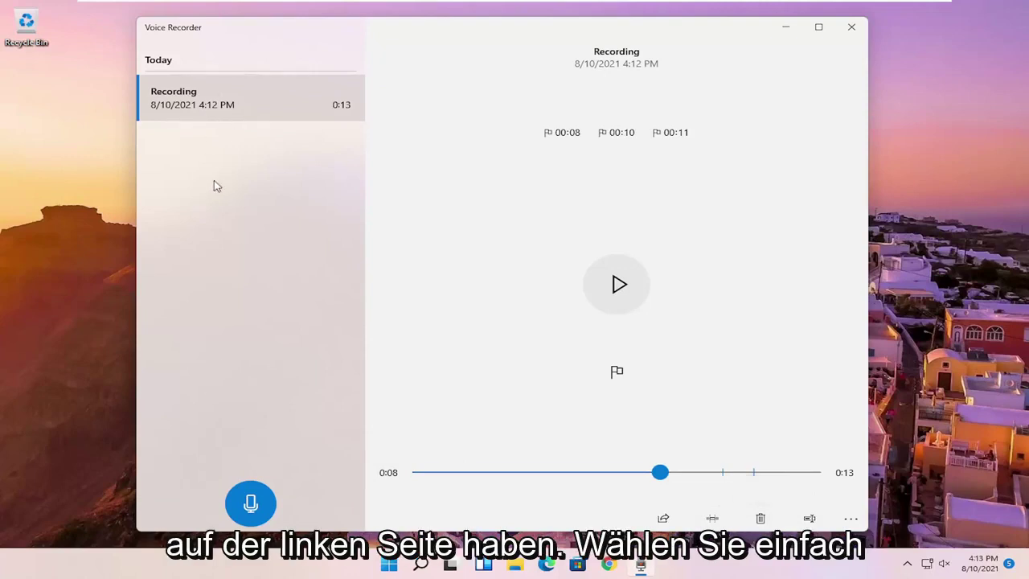
# Step: Rename the recording to "What The Clip Is"
pyautogui.click(242, 94)
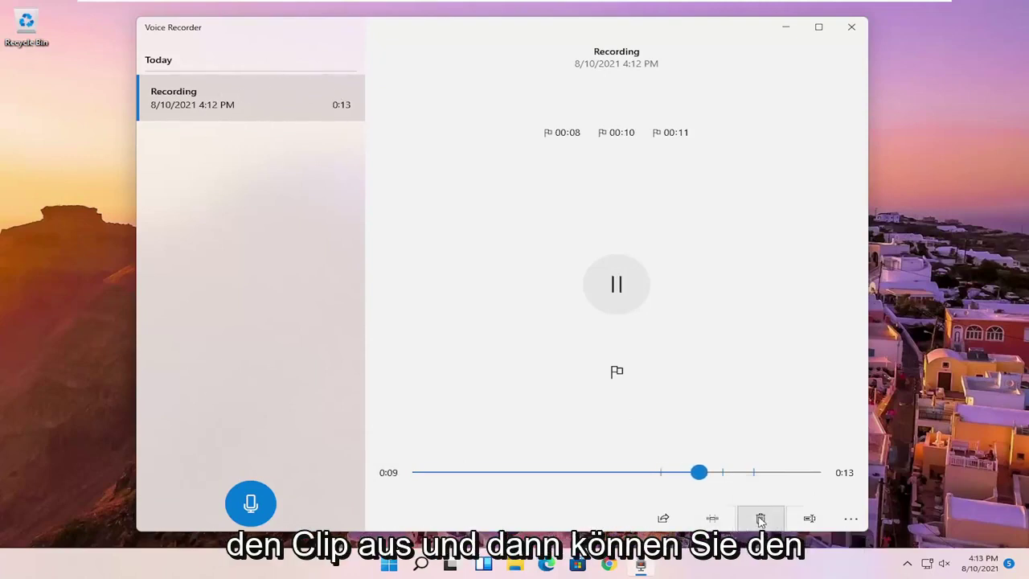
pyautogui.click(809, 518)
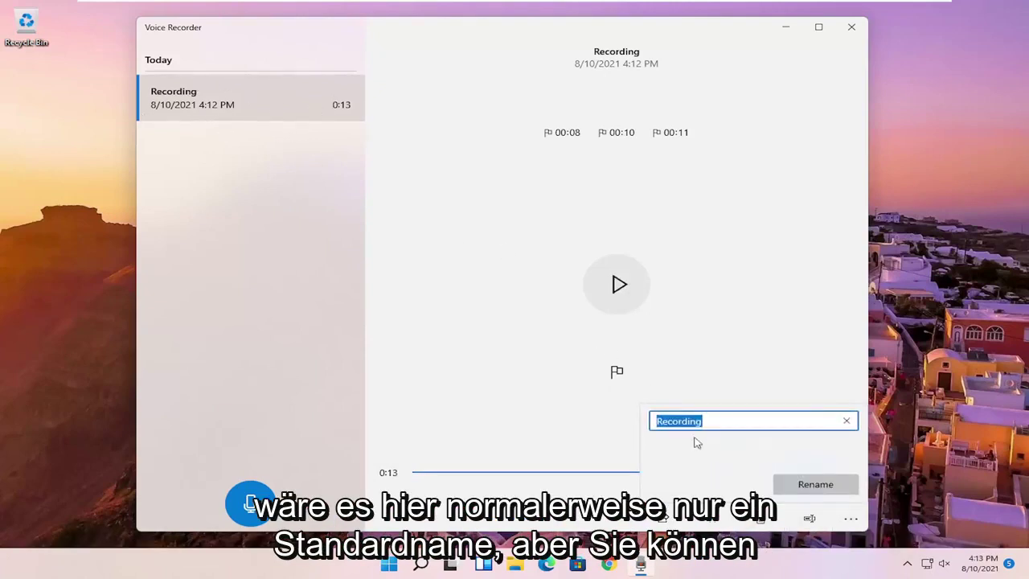
pyautogui.press('BackSpace')
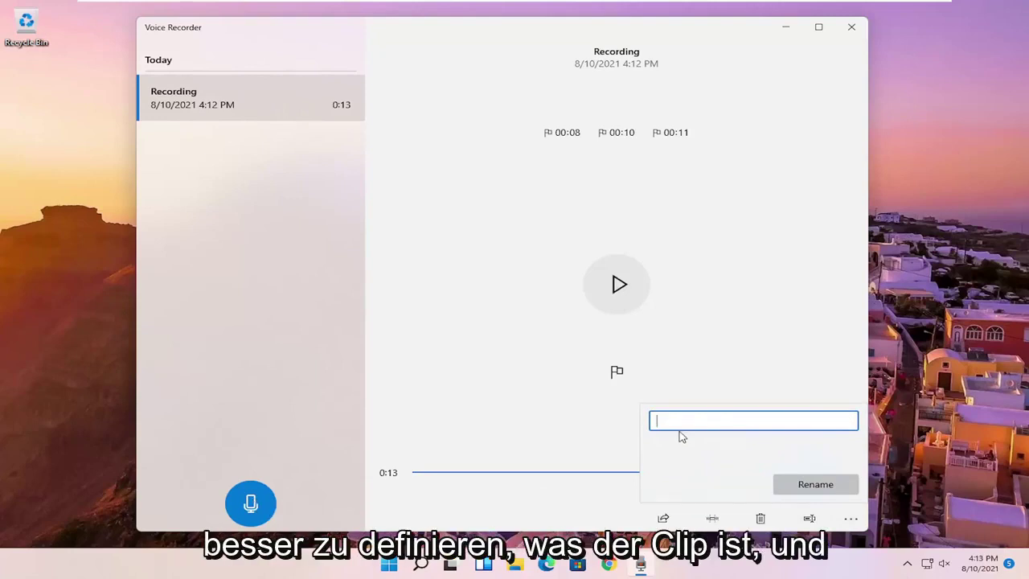
pyautogui.write('What The Clip Is')
pyautogui.click(816, 483)
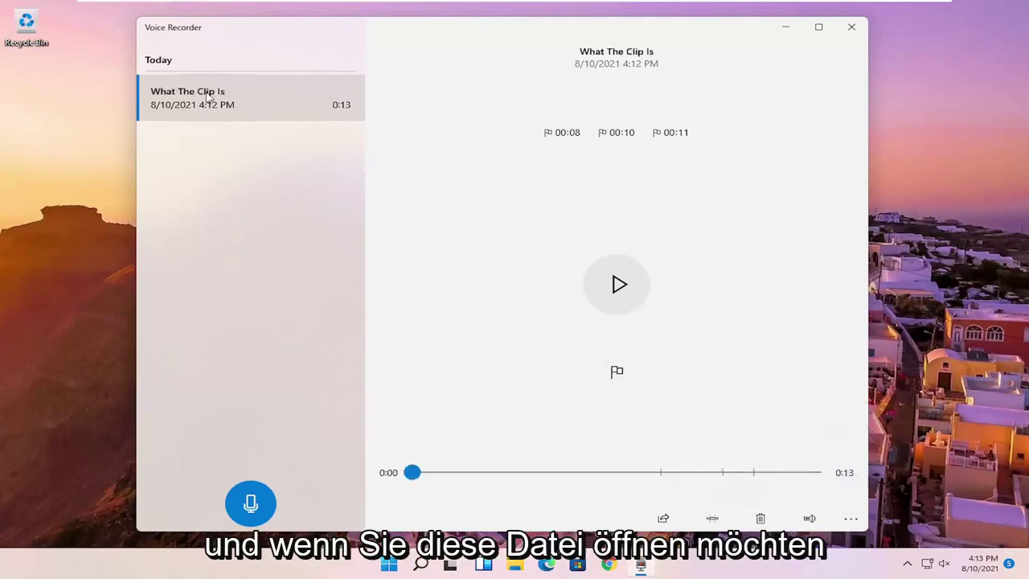
# Step: Open the folder on disk where the renamed recording is stored
pyautogui.click(851, 518)
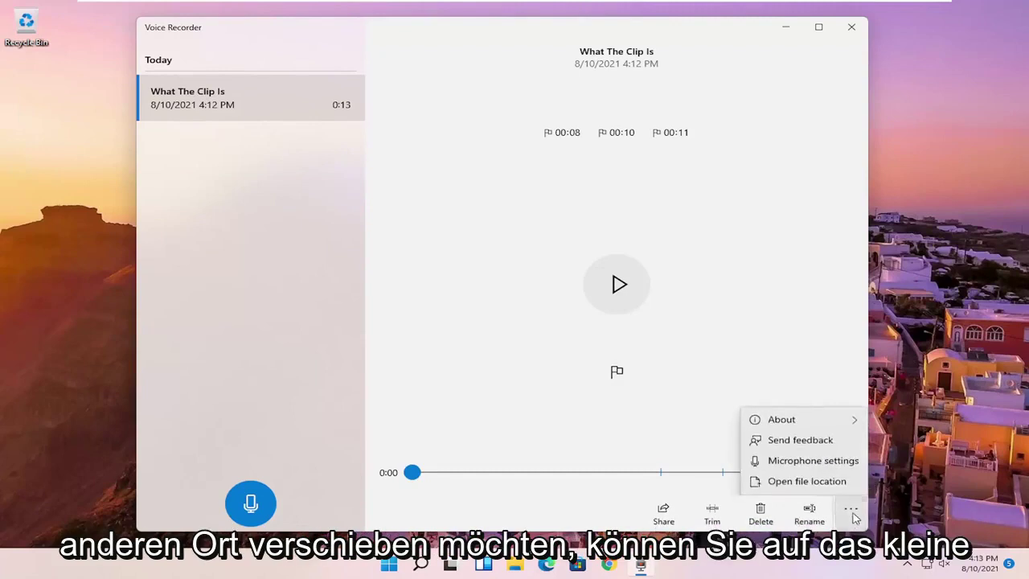
pyautogui.click(853, 518)
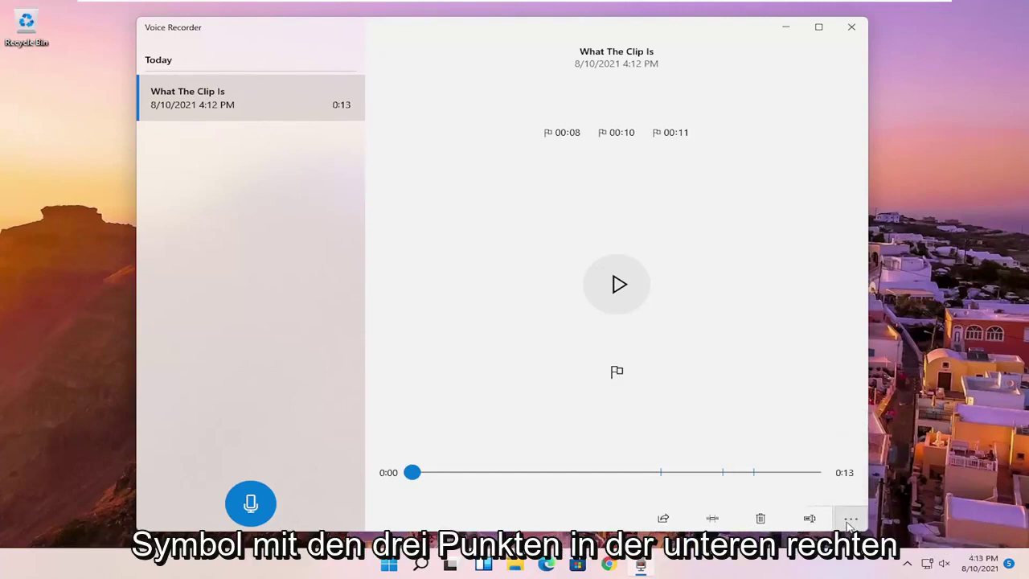
pyautogui.click(852, 520)
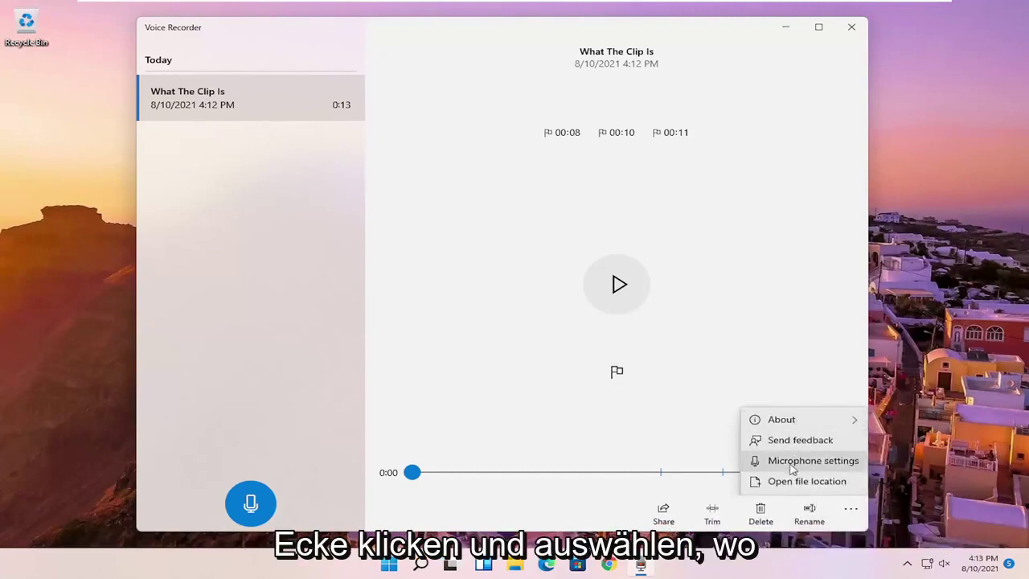
pyautogui.click(814, 482)
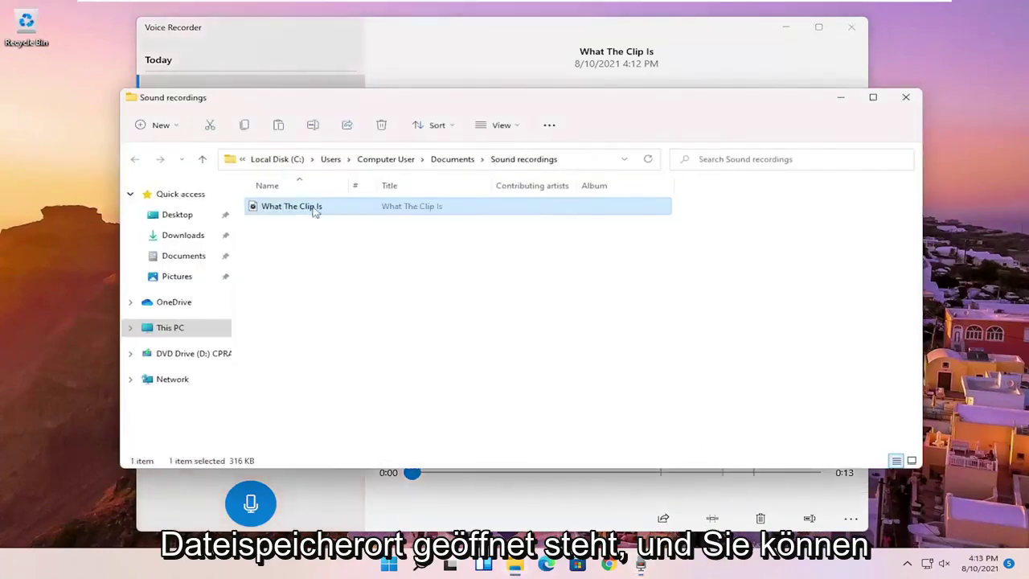
# Step: Examine the file type in the properties of "What The Clip Is", and close the Sound recordings folder
pyautogui.moveTo(284, 204); pyautogui.dragTo(314, 209)
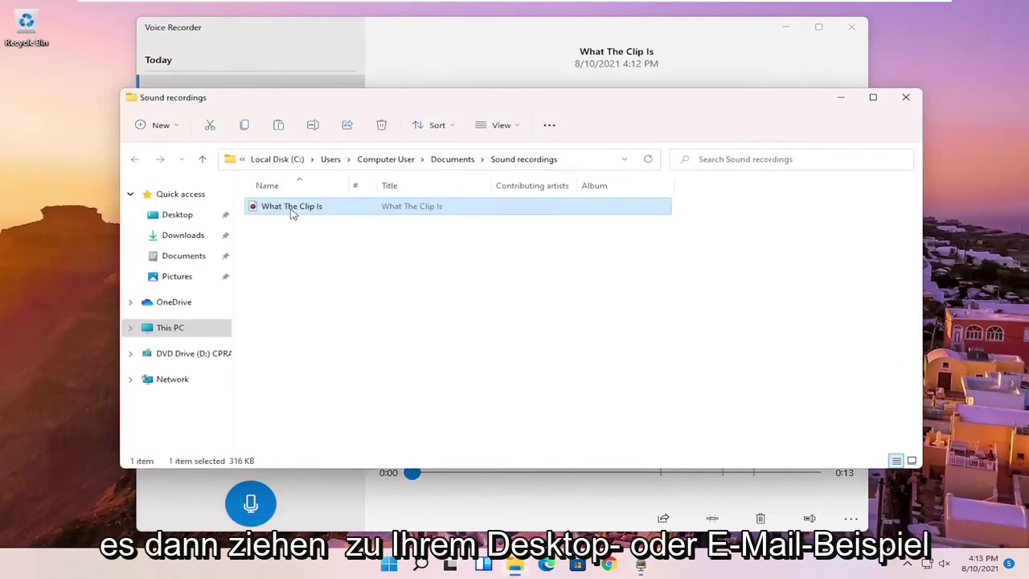
pyautogui.rightClick(292, 213)
pyautogui.click(338, 334)
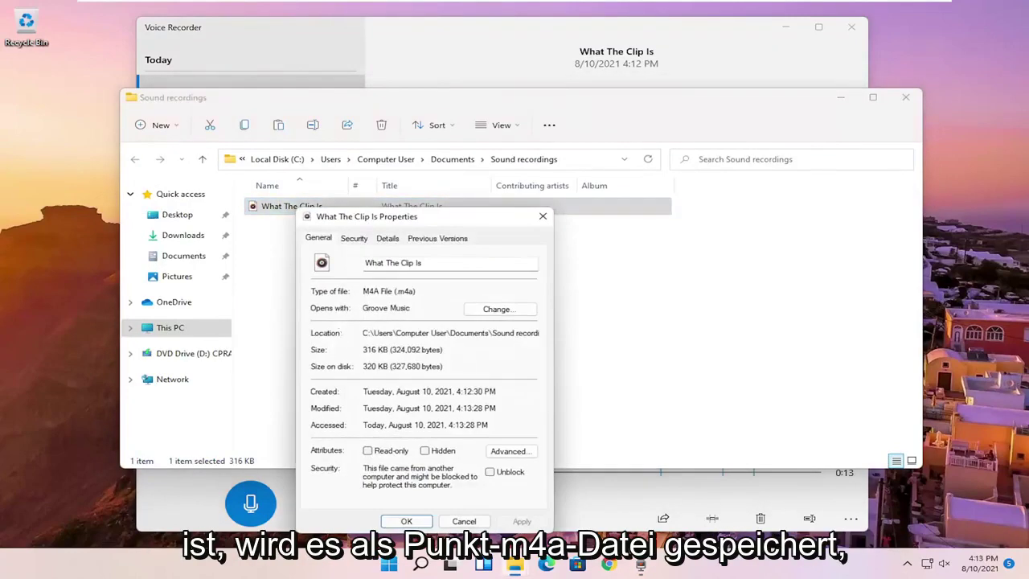
pyautogui.click(542, 216)
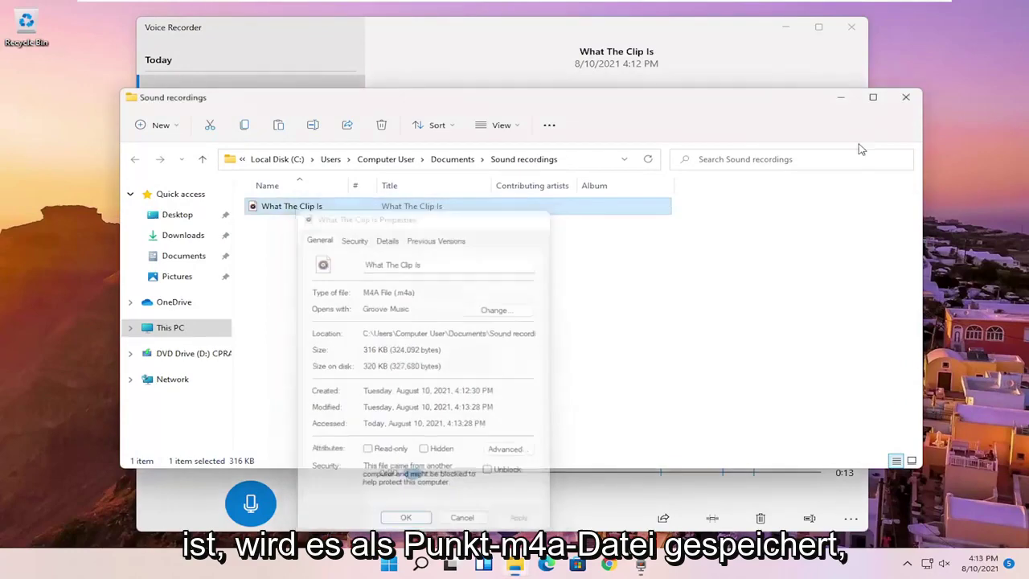
pyautogui.click(905, 97)
# Step: Examine the Windows microphone privacy settings for app access, including Voice Recorder and desktop apps, and close Settings
pyautogui.click(852, 520)
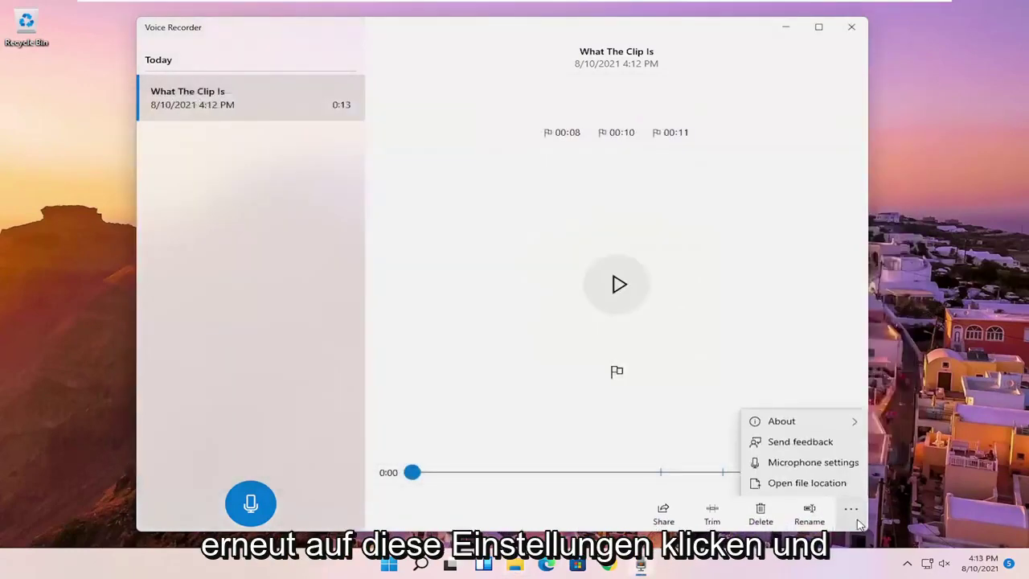
pyautogui.click(824, 465)
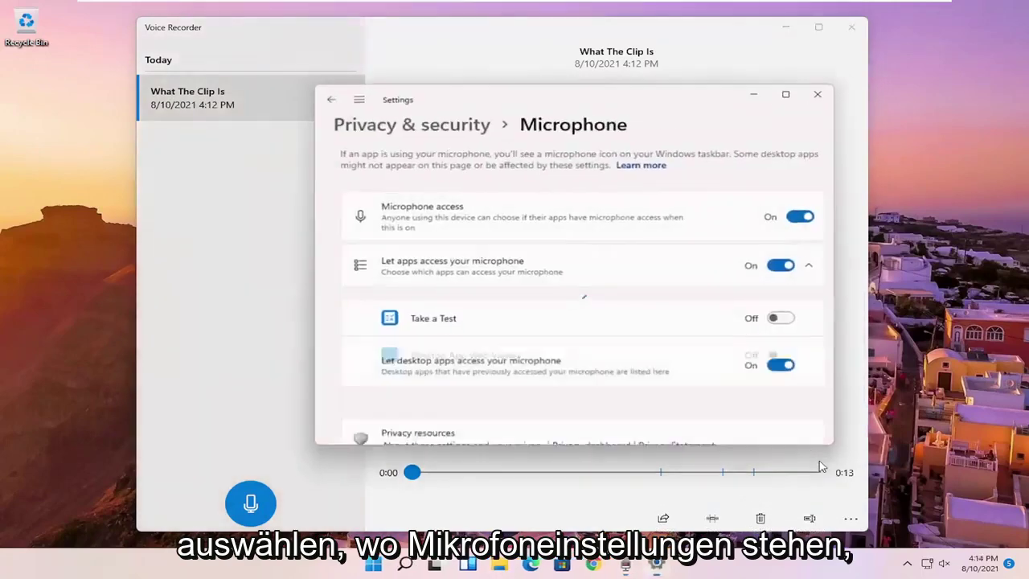
pyautogui.scroll(-5, 715, 239)
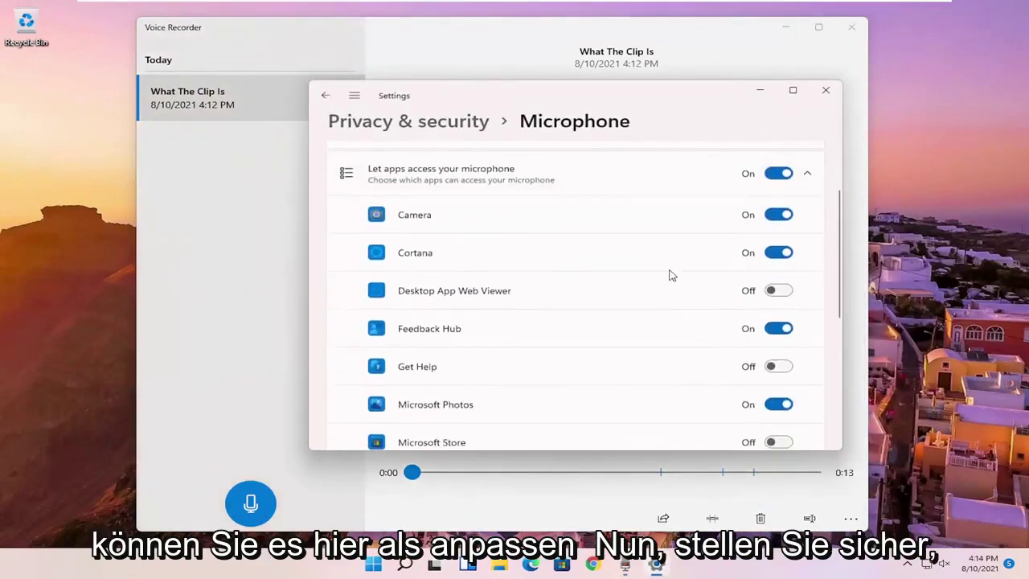
pyautogui.scroll(-1, 638, 292)
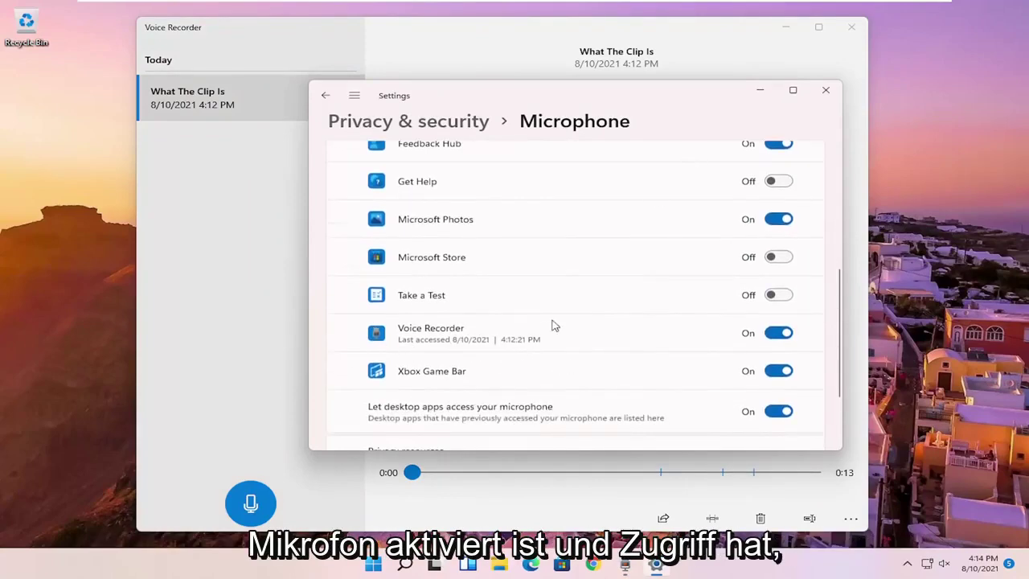
pyautogui.scroll(-2, 552, 332)
pyautogui.click(832, 94)
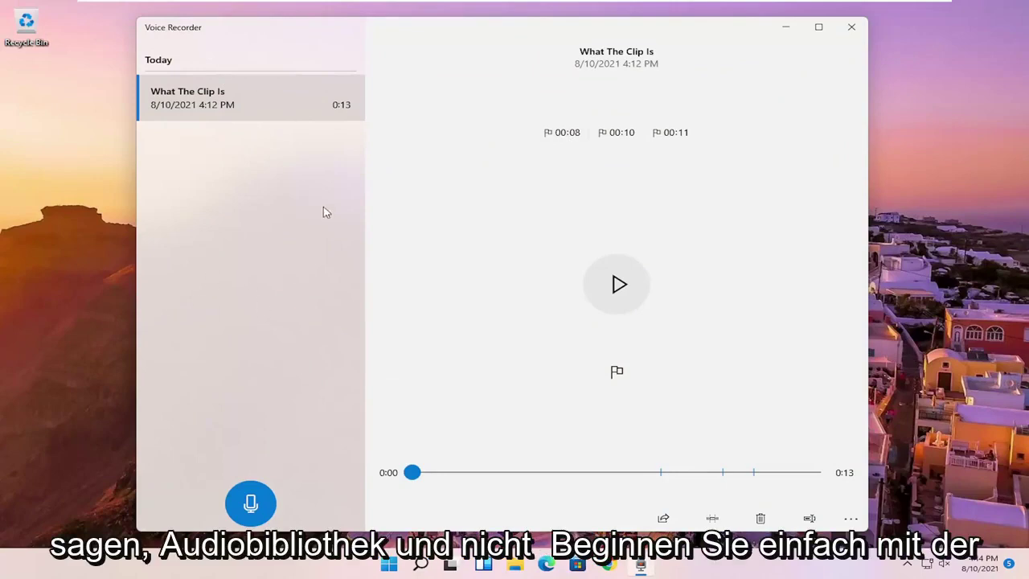
# Step: Close Voice Recorder and reopen it through a Windows search for "audio"
pyautogui.click(852, 26)
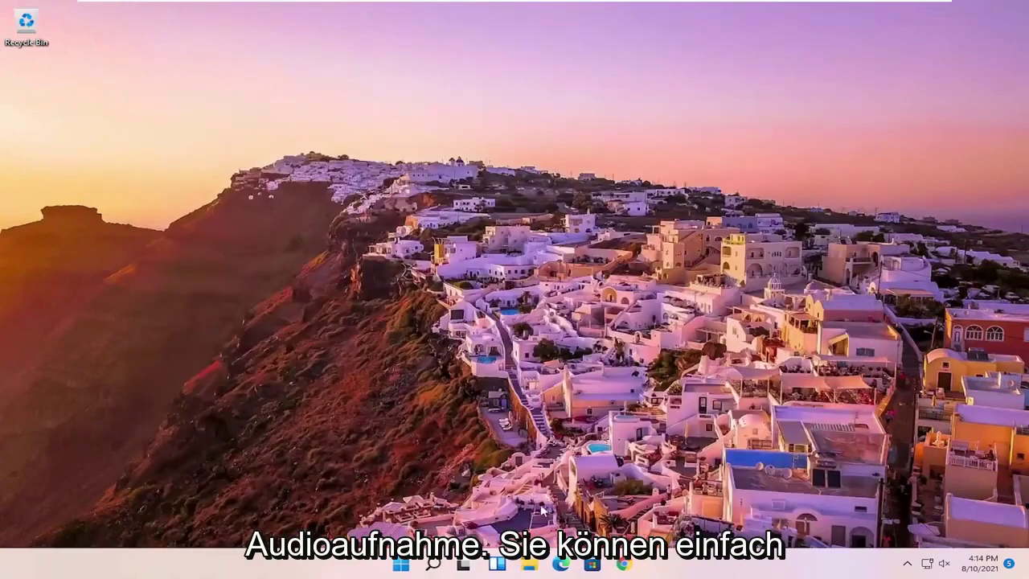
pyautogui.click(438, 571)
pyautogui.write('audio')
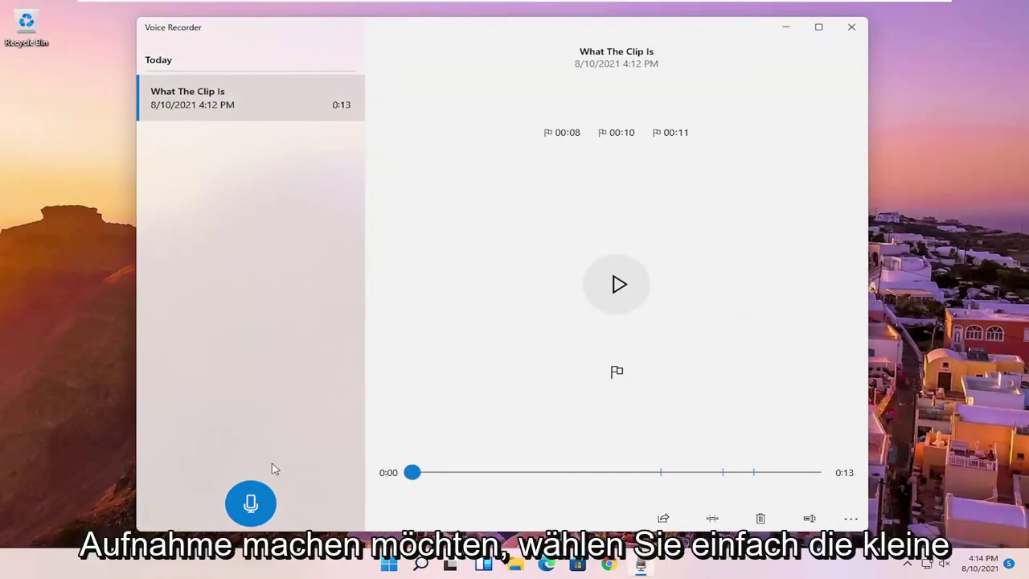
# Step: Record a new voice clip of about 2 seconds and close Voice Recorder
pyautogui.click(251, 504)
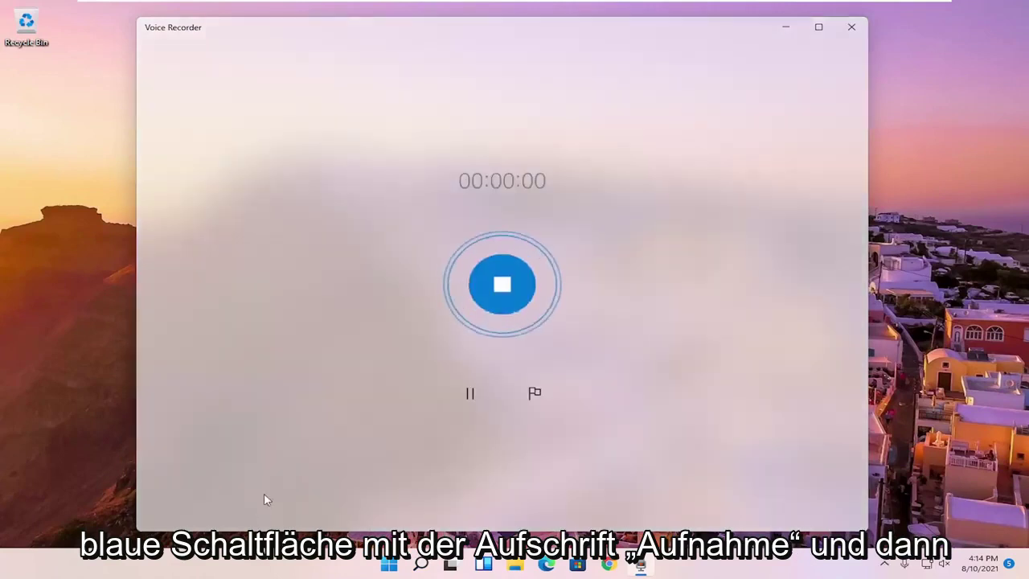
pyautogui.click(512, 277)
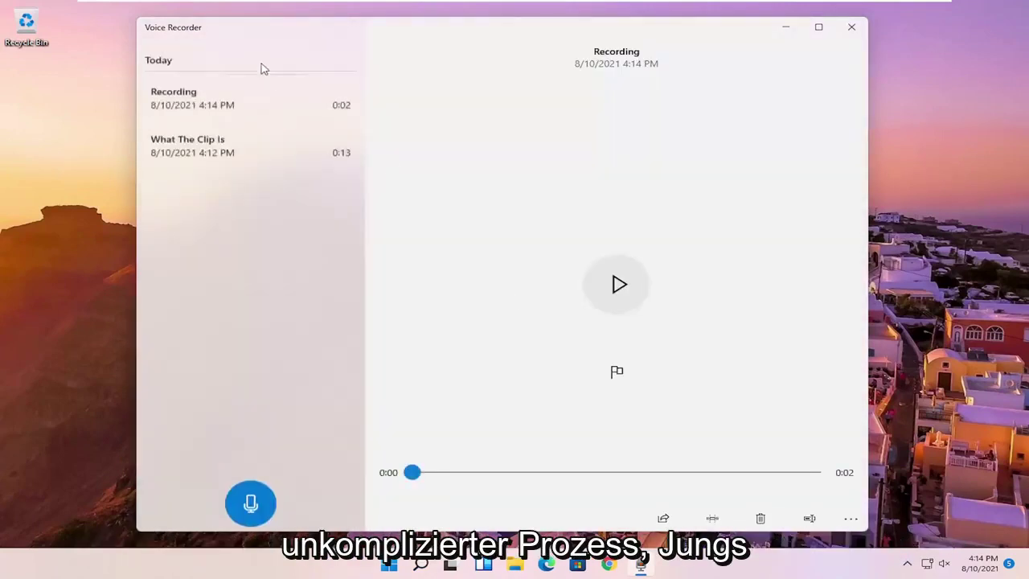
pyautogui.click(852, 27)
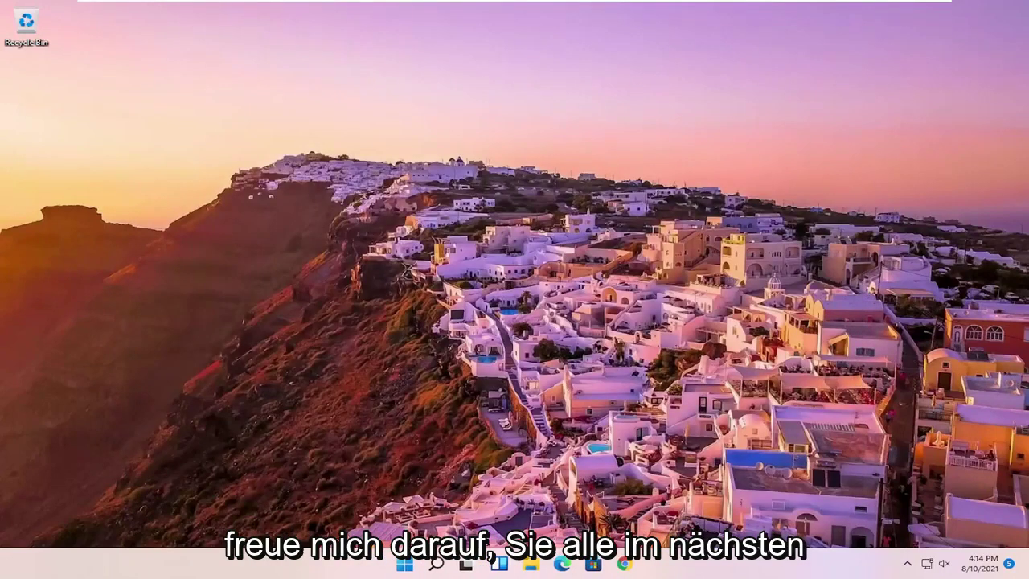